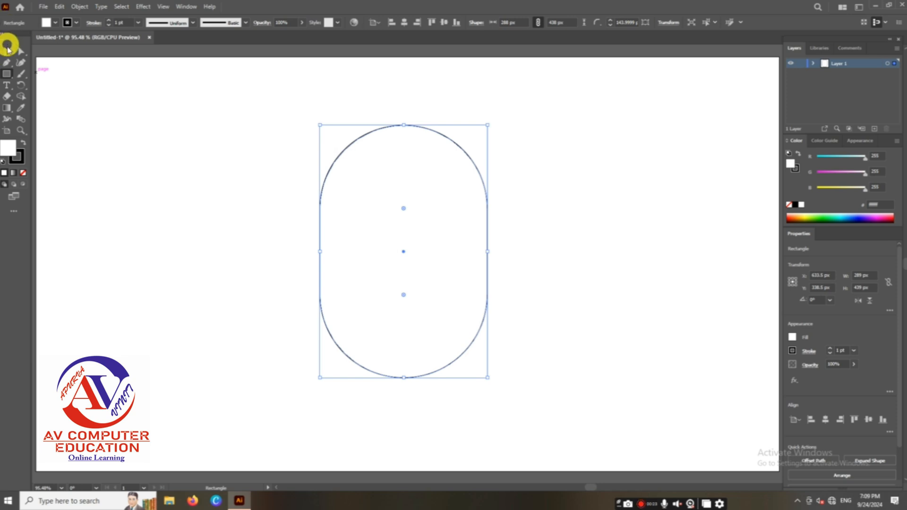
Align the rounded rectangle's stroke to the inside and set its weight to 40 pt.
{"action": "left_click", "coordinate": [7, 49]}
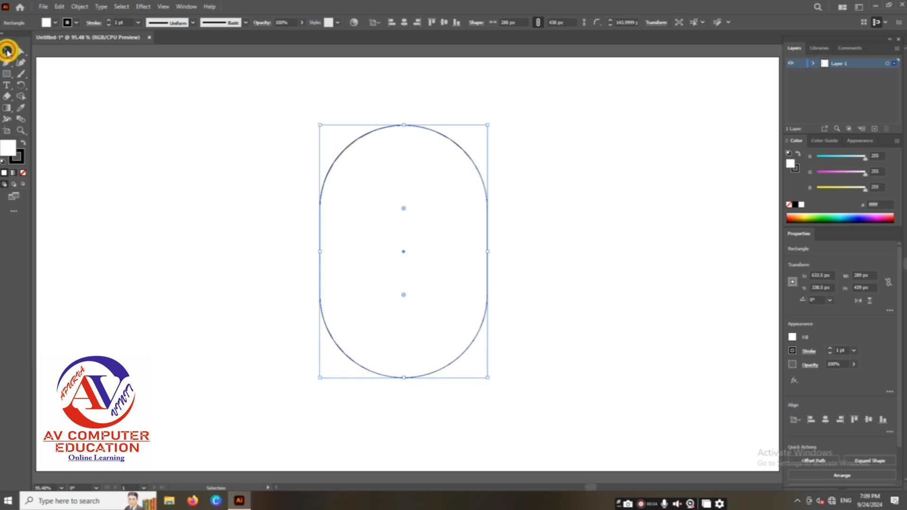
{"action": "left_click", "coordinate": [96, 23]}
{"action": "left_click", "coordinate": [44, 72]}
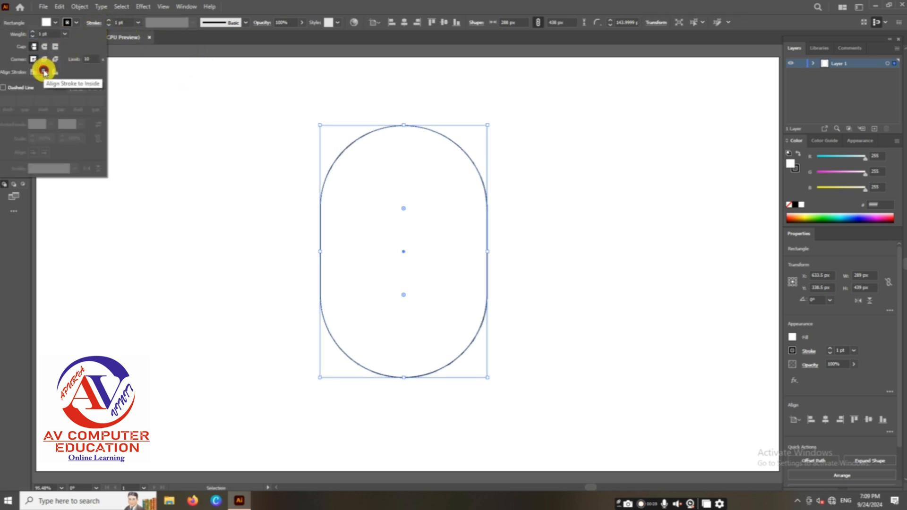
{"action": "left_click", "coordinate": [32, 32]}
{"action": "left_click", "coordinate": [32, 32]}
{"action": "left_click", "coordinate": [32, 32]}
{"action": "left_click", "coordinate": [31, 32]}
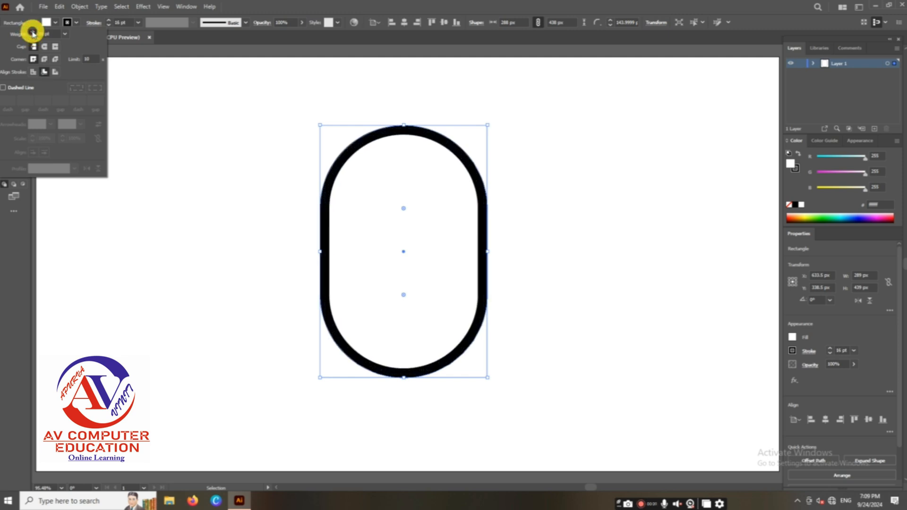
{"action": "left_click", "coordinate": [32, 32]}
{"action": "left_click", "coordinate": [32, 32]}
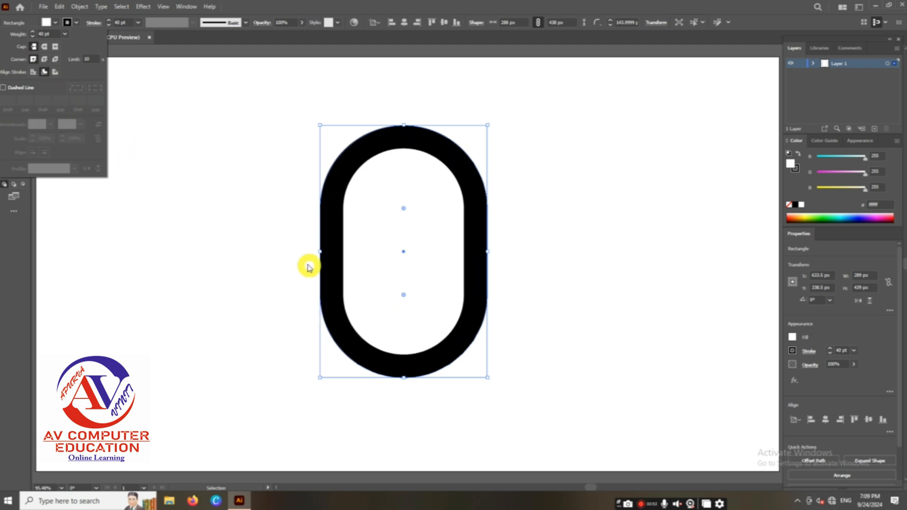
{"action": "left_click", "coordinate": [307, 264]}
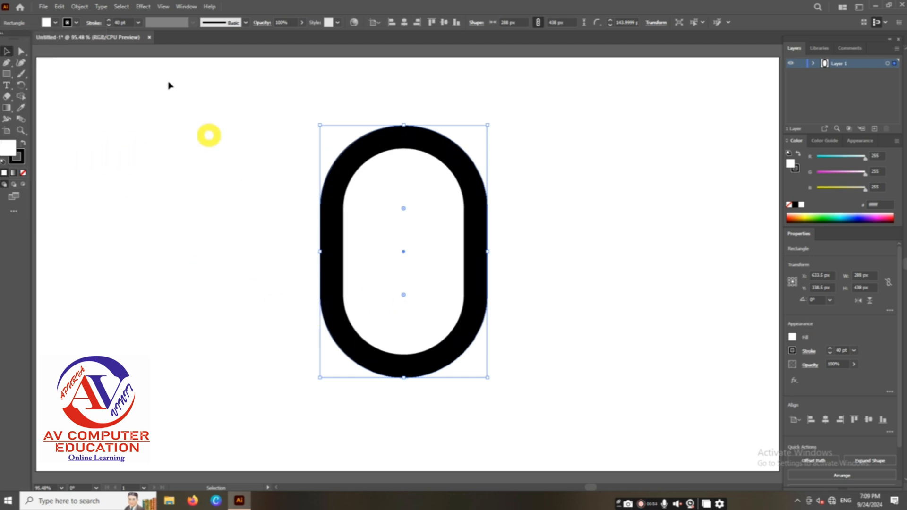
Expand the rounded shape's appearance and swap its fill and stroke so only the two outlines are stroked.
{"action": "left_click", "coordinate": [80, 6]}
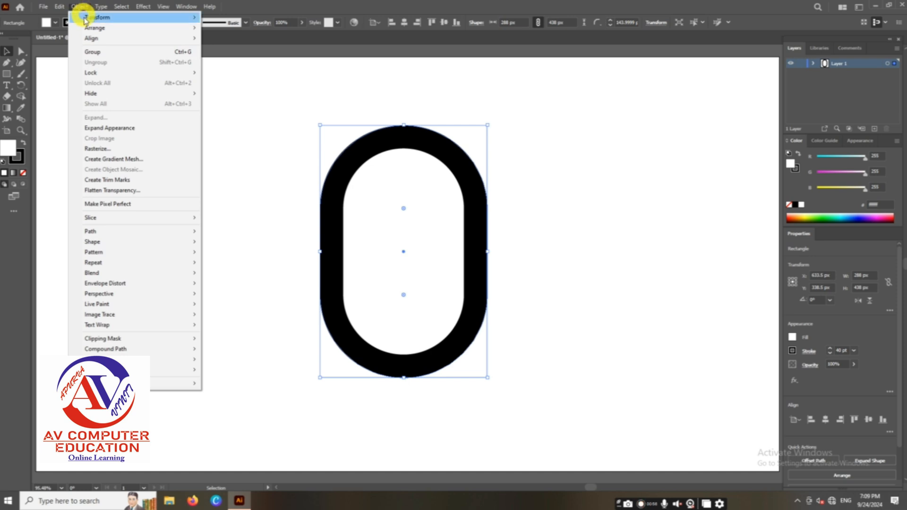
{"action": "left_click", "coordinate": [111, 128]}
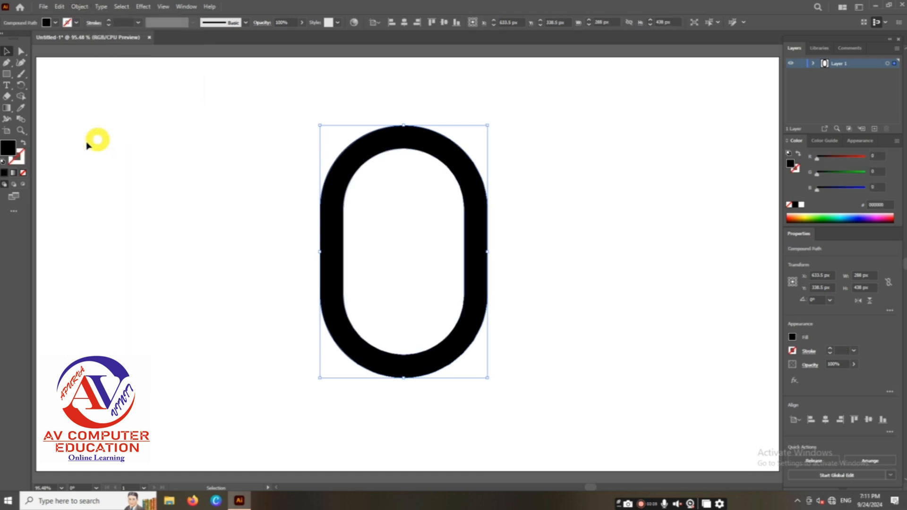
{"action": "left_click", "coordinate": [22, 143]}
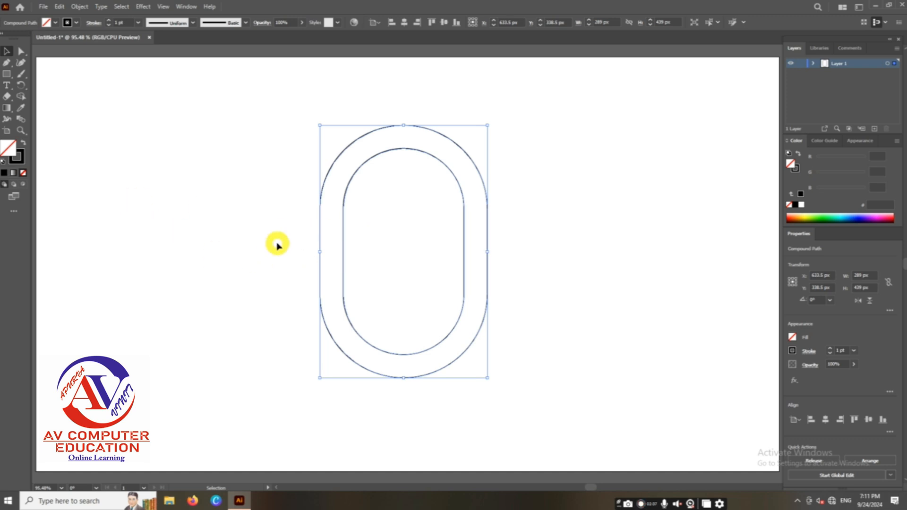
Set the stroke weight of the double outline to 15 pt.
{"action": "left_click", "coordinate": [108, 20]}
{"action": "left_click", "coordinate": [108, 20]}
{"action": "left_click", "coordinate": [108, 20]}
{"action": "left_click", "coordinate": [108, 19]}
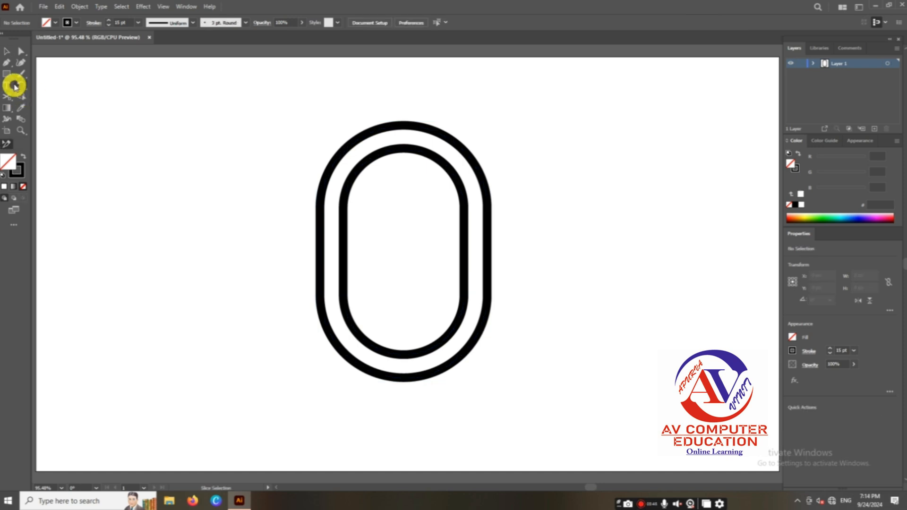
Cut the double outline in a straight horizontal line through its middle with the Knife tool.
{"action": "left_click", "coordinate": [21, 225]}
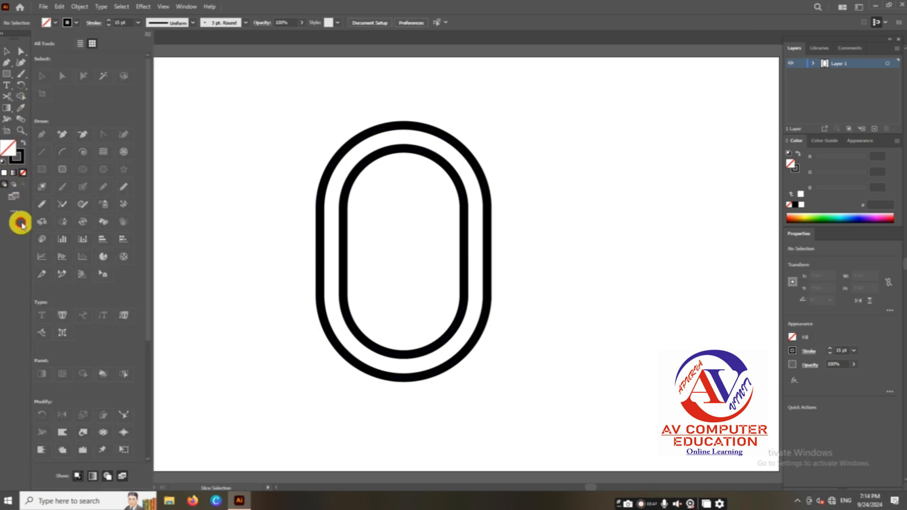
{"action": "scroll", "coordinate": [105, 354], "scroll_direction": "down", "scroll_amount": 3}
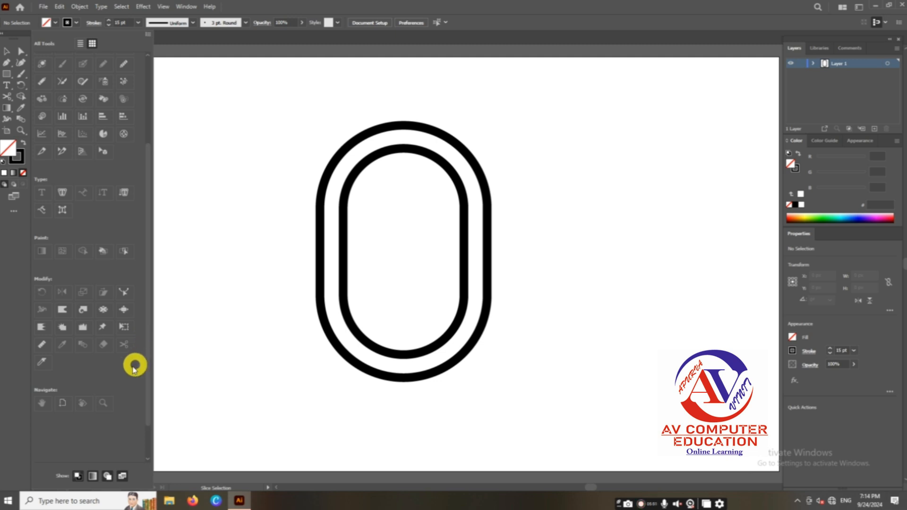
{"action": "left_click", "coordinate": [43, 363]}
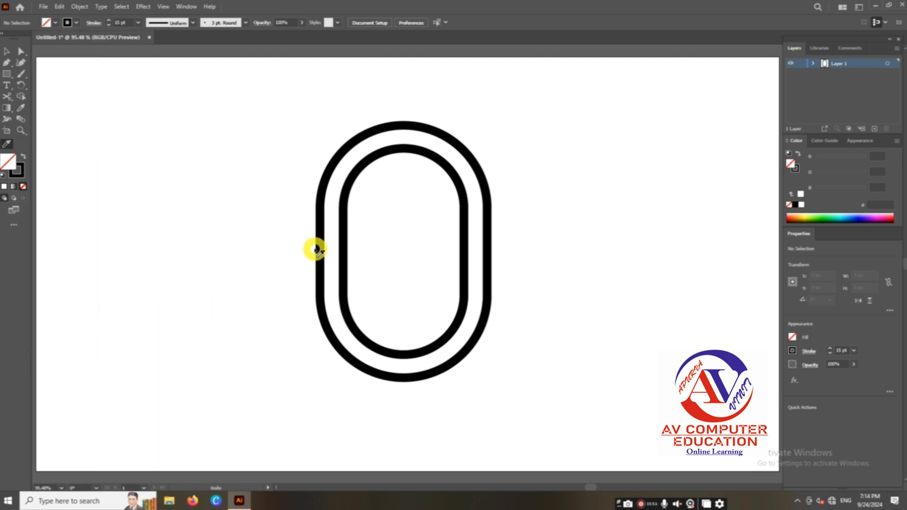
{"action": "left_click_drag", "start_coordinate": [316, 249], "coordinate": [508, 248]}
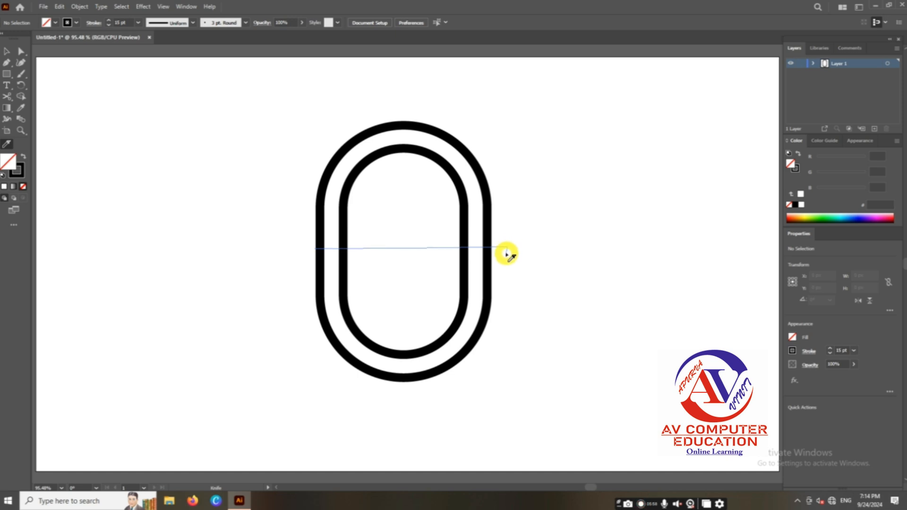
{"action": "key", "text": "shift"}
{"action": "left_click_drag", "start_coordinate": [506, 254], "coordinate": [514, 267]}
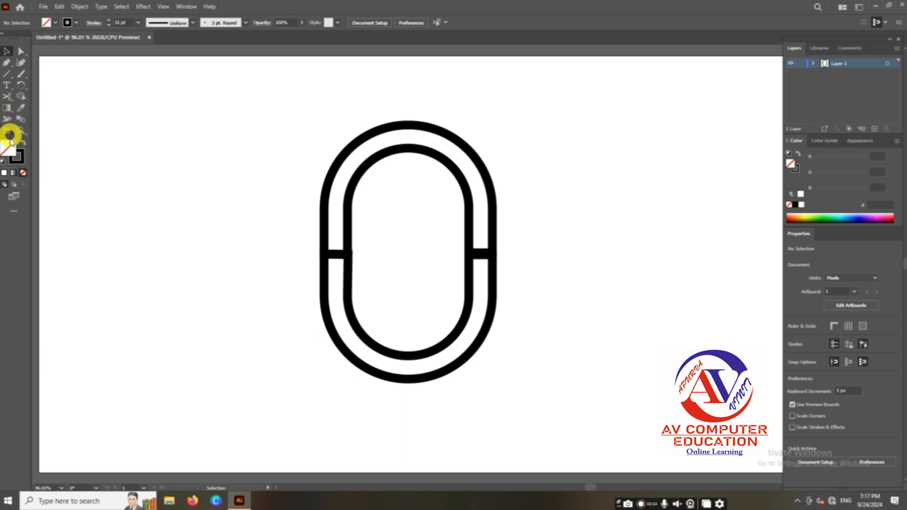
Make another Knife pass across the double outline along the existing horizontal cut at mid-height.
{"action": "left_click", "coordinate": [9, 214]}
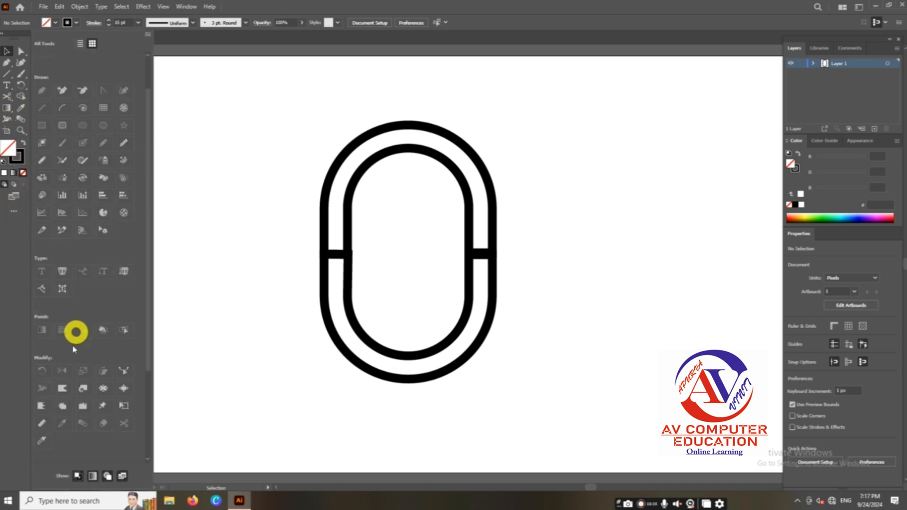
{"action": "left_click", "coordinate": [41, 446]}
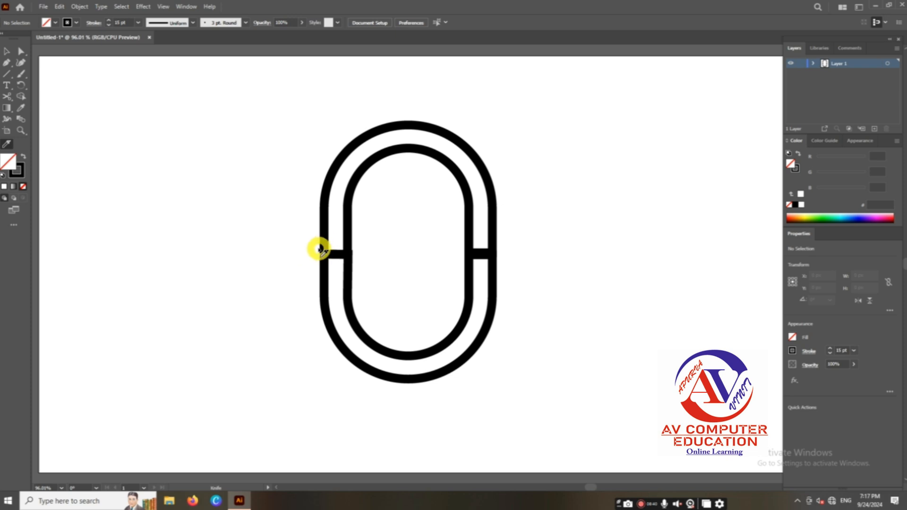
{"action": "mouse_move", "coordinate": [321, 255]}
{"action": "left_mouse_down"}
{"action": "mouse_move", "coordinate": [458, 263]}
{"action": "mouse_move", "coordinate": [493, 240]}
{"action": "left_mouse_up"}
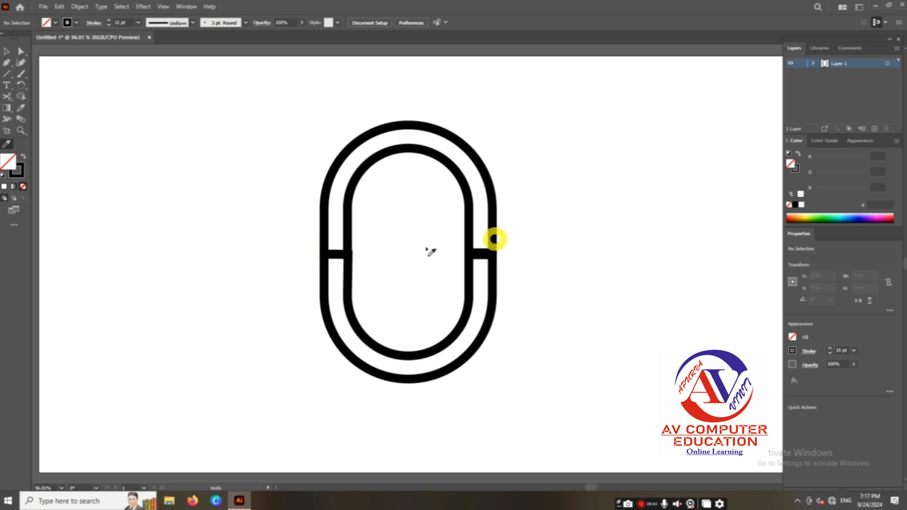
Separate the lower half of the cut shape from the upper half and delete it.
{"action": "left_click", "coordinate": [5, 51]}
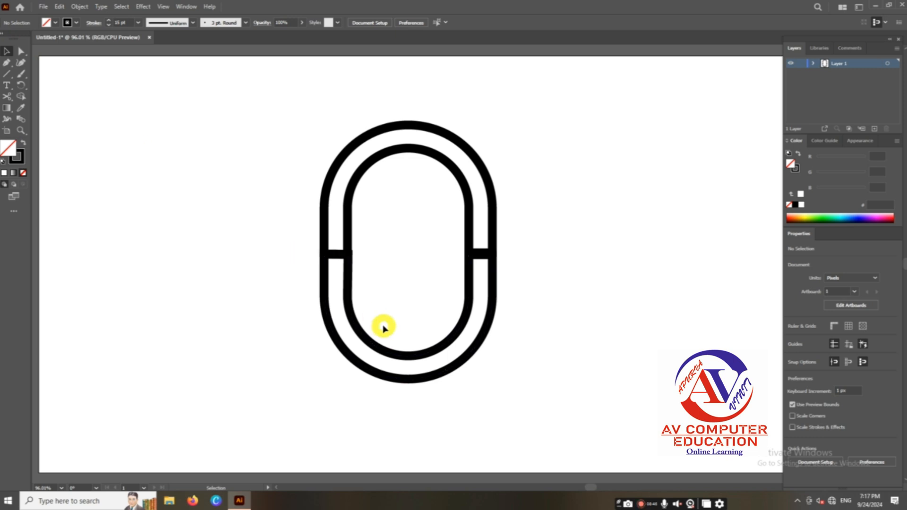
{"action": "left_click_drag", "start_coordinate": [384, 325], "coordinate": [446, 421]}
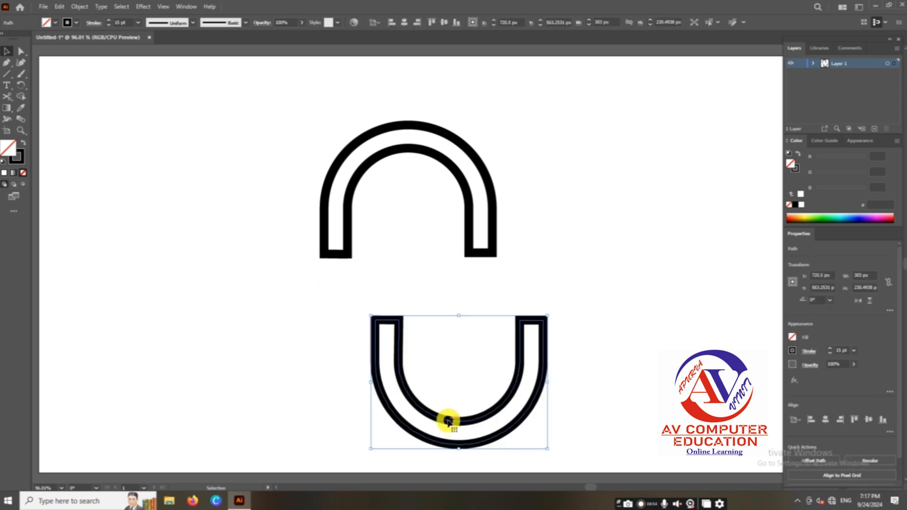
{"action": "key", "text": "Delete"}
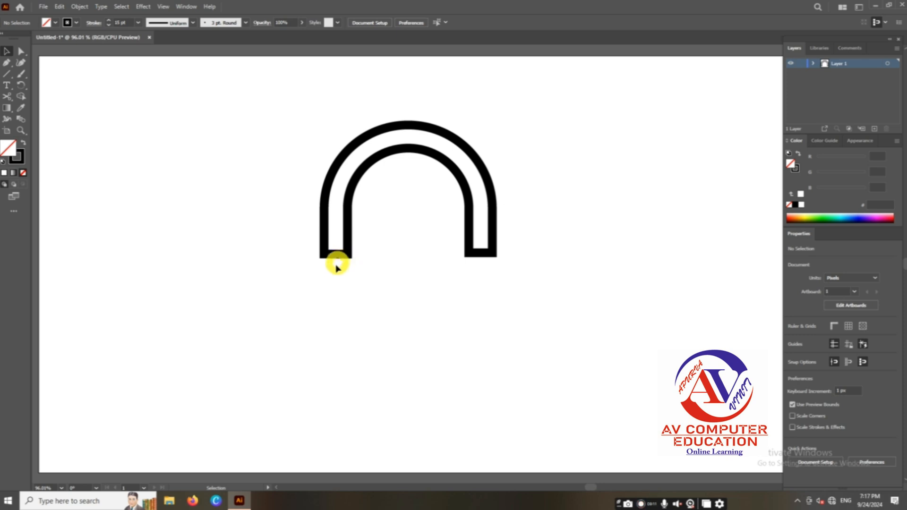
Delete the short segments closing the lower ends of both arch legs, leaving two open arches.
{"action": "left_click_drag", "start_coordinate": [335, 267], "coordinate": [335, 243]}
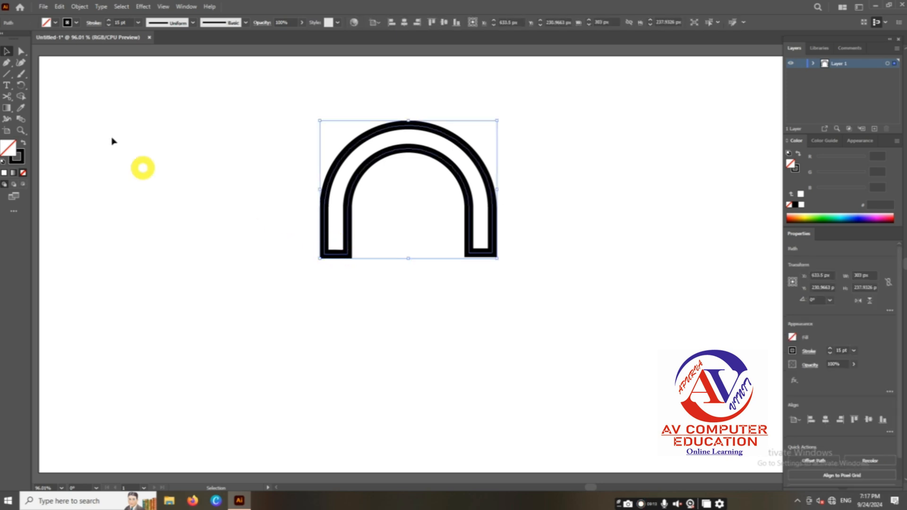
{"action": "left_click", "coordinate": [20, 52]}
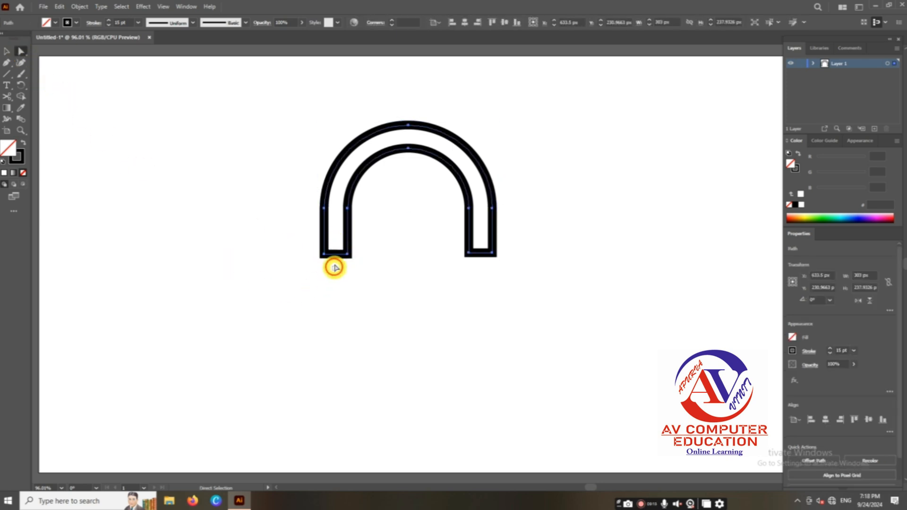
{"action": "left_click_drag", "start_coordinate": [339, 246], "coordinate": [340, 246]}
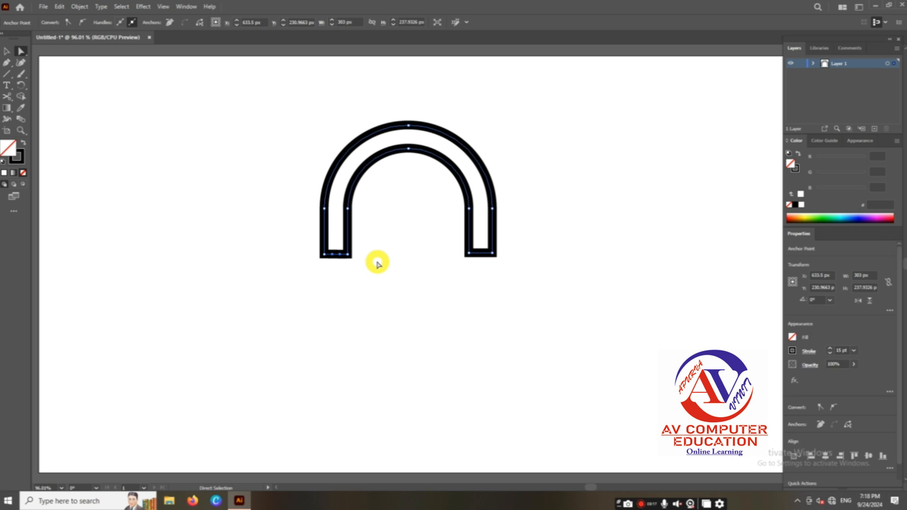
{"action": "key", "text": "Delete"}
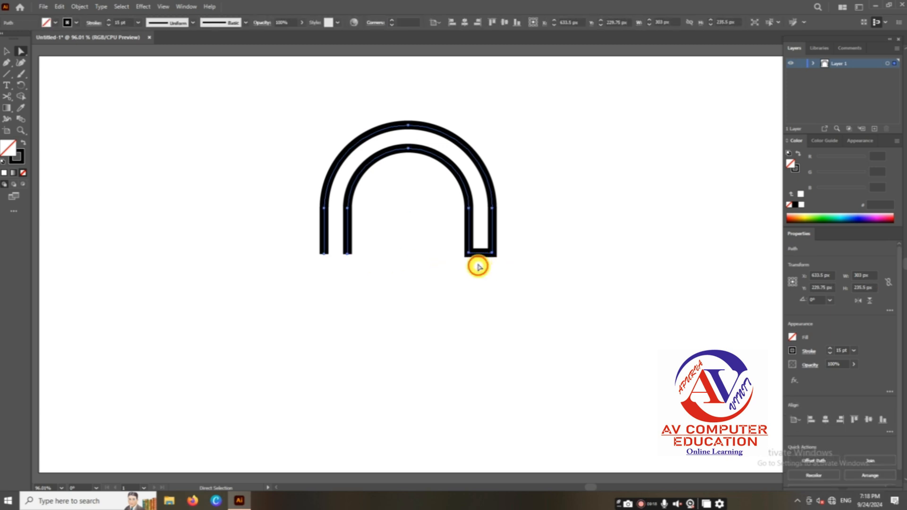
{"action": "left_click_drag", "start_coordinate": [477, 267], "coordinate": [484, 239]}
{"action": "key", "text": "Delete"}
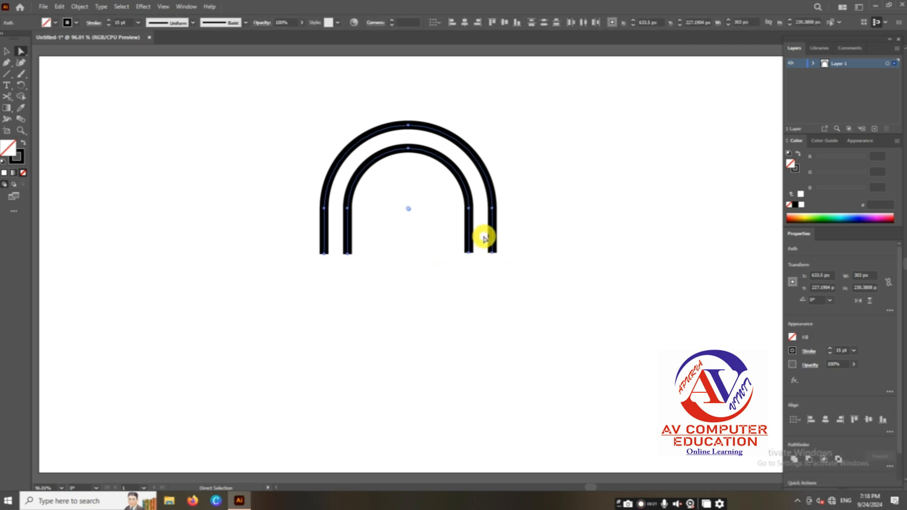
Select both open arches and rotate them 90° clockwise so their openings face left.
{"action": "left_click_drag", "start_coordinate": [283, 102], "coordinate": [584, 332]}
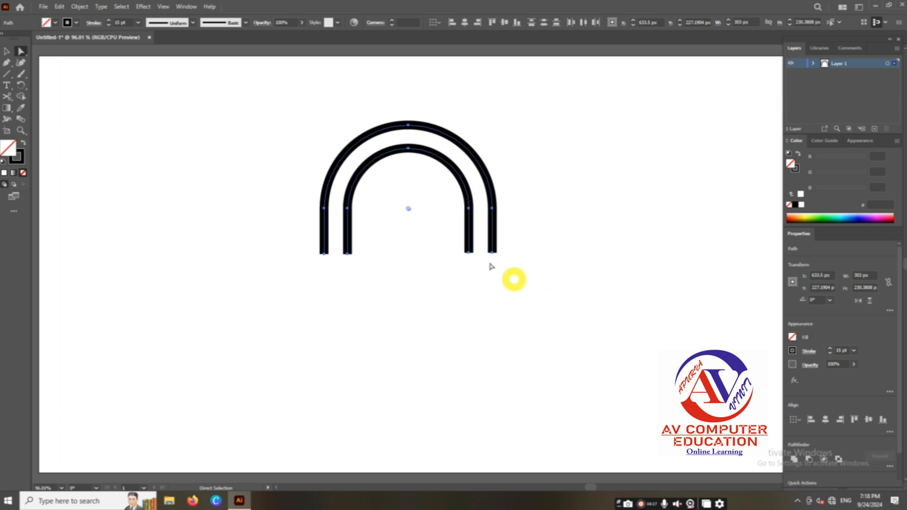
{"action": "left_click", "coordinate": [7, 51]}
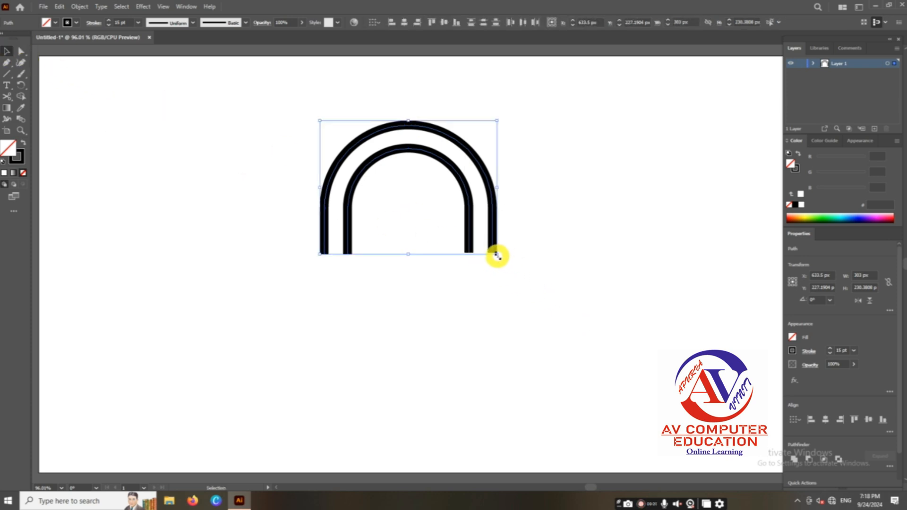
{"action": "left_click_drag", "start_coordinate": [502, 255], "coordinate": [378, 253]}
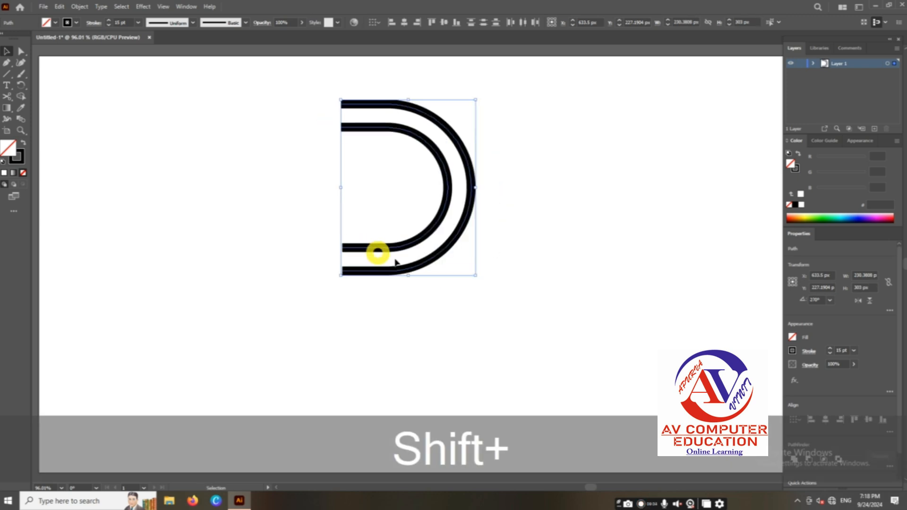
{"action": "left_click", "coordinate": [536, 267]}
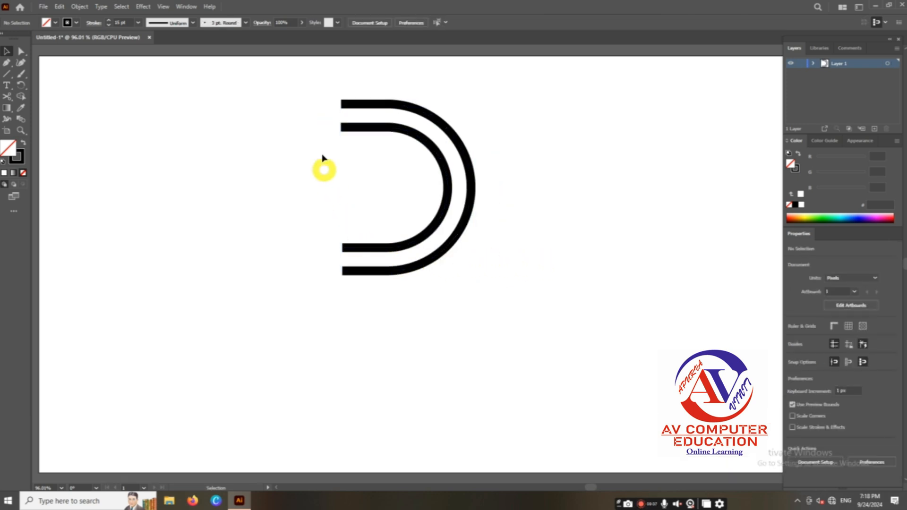
Create a copy of the two arches reflected across the vertical axis.
{"action": "left_click_drag", "start_coordinate": [336, 81], "coordinate": [483, 319]}
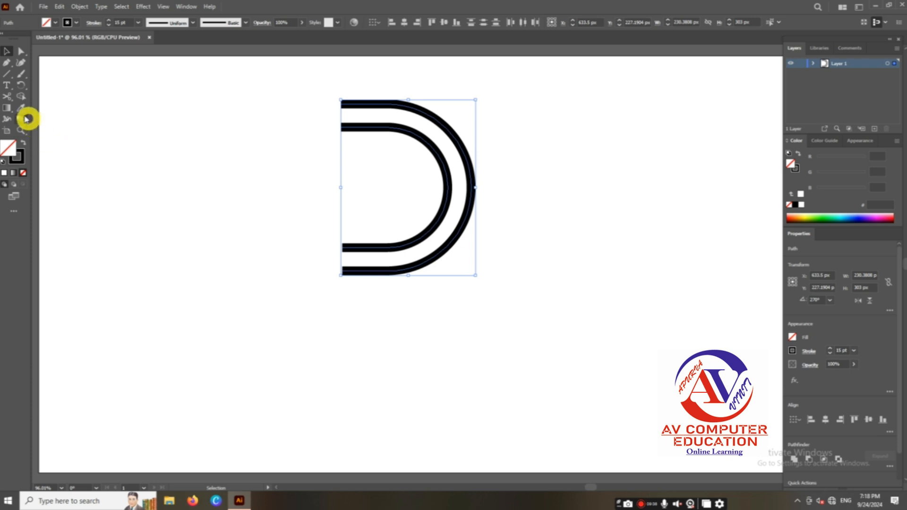
{"action": "left_click", "coordinate": [20, 51]}
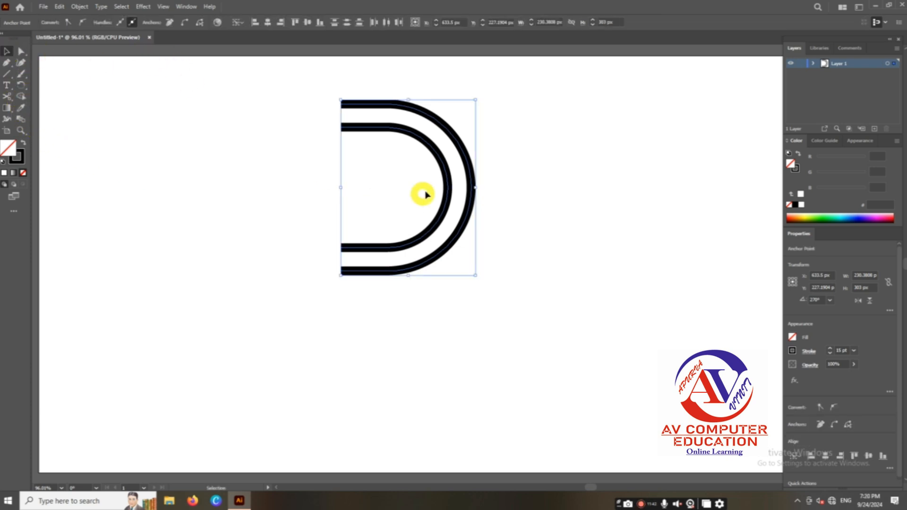
{"action": "right_click", "coordinate": [440, 187]}
{"action": "mouse_move", "coordinate": [497, 372]}
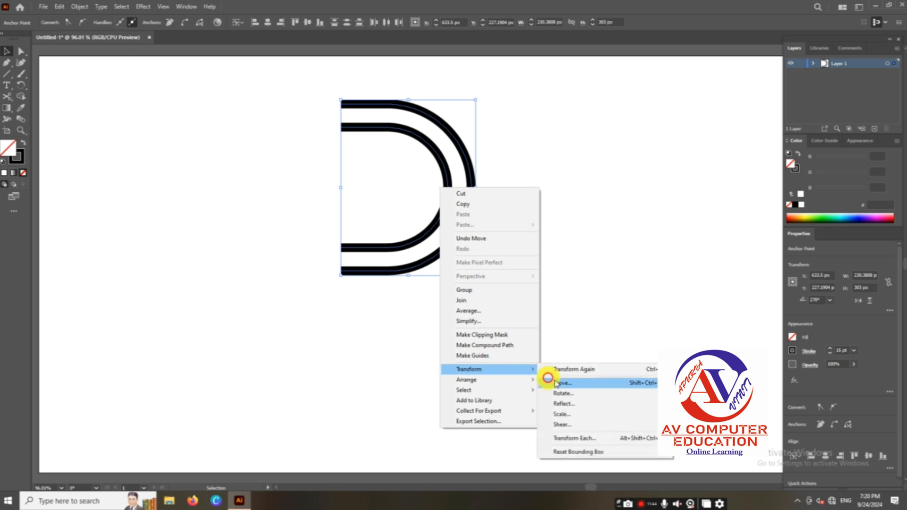
{"action": "left_click", "coordinate": [569, 400]}
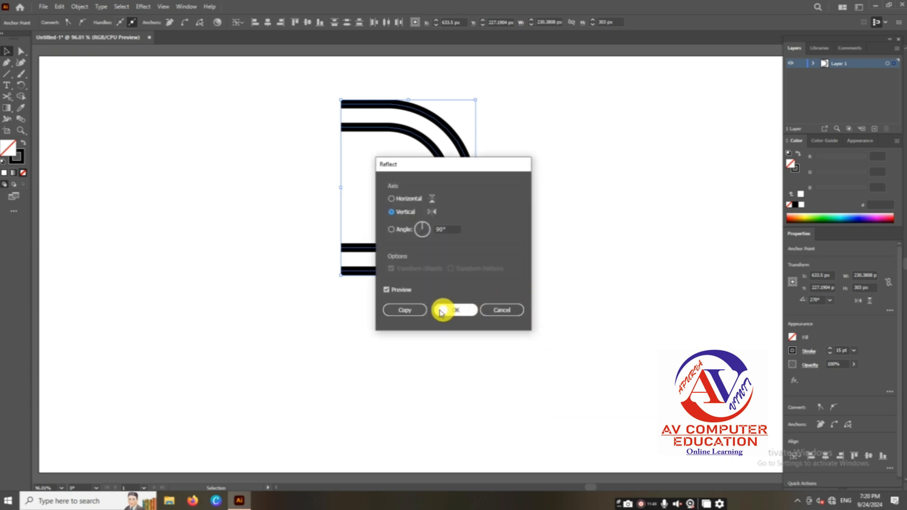
{"action": "left_click", "coordinate": [404, 310]}
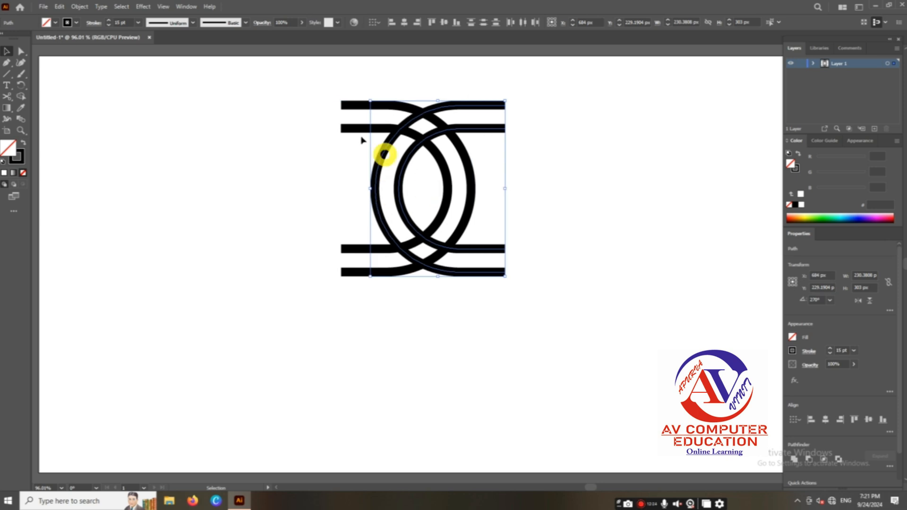
Remove the overlapping line segments with Shape Builder so one arch pair passes over at the upper crossing and the other at the lower.
{"action": "left_click_drag", "start_coordinate": [320, 87], "coordinate": [516, 334]}
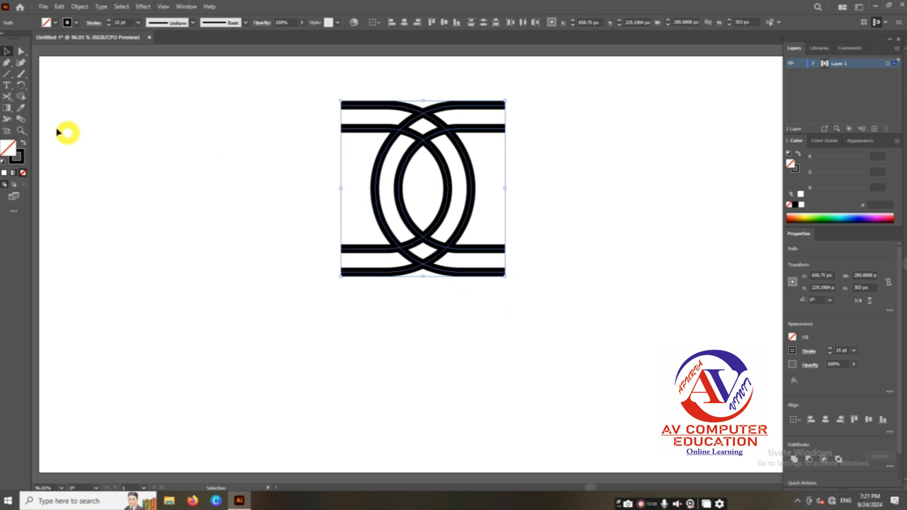
{"action": "left_click", "coordinate": [19, 97]}
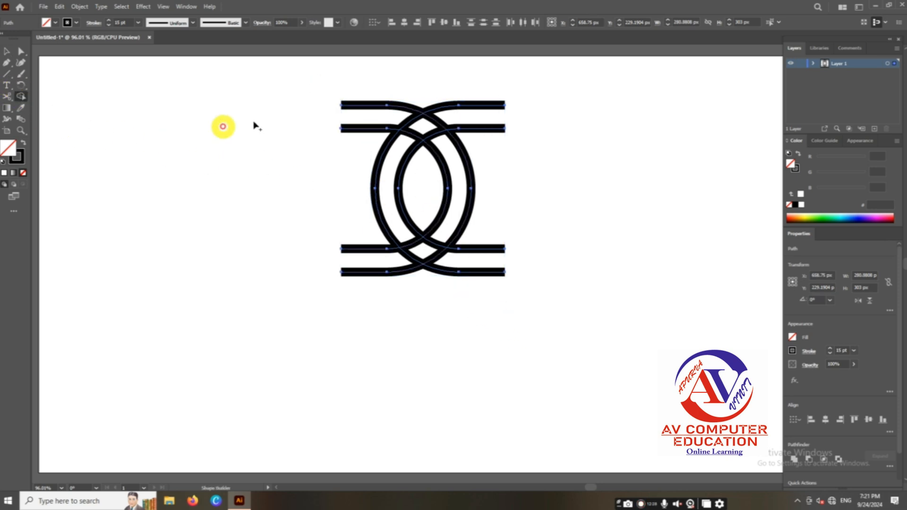
{"action": "mouse_move", "coordinate": [393, 117]}
{"action": "left_mouse_down", "text": "alt"}
{"action": "mouse_move", "coordinate": [435, 141]}
{"action": "mouse_move", "coordinate": [432, 227]}
{"action": "mouse_move", "coordinate": [407, 245]}
{"action": "left_mouse_up", "text": "alt"}
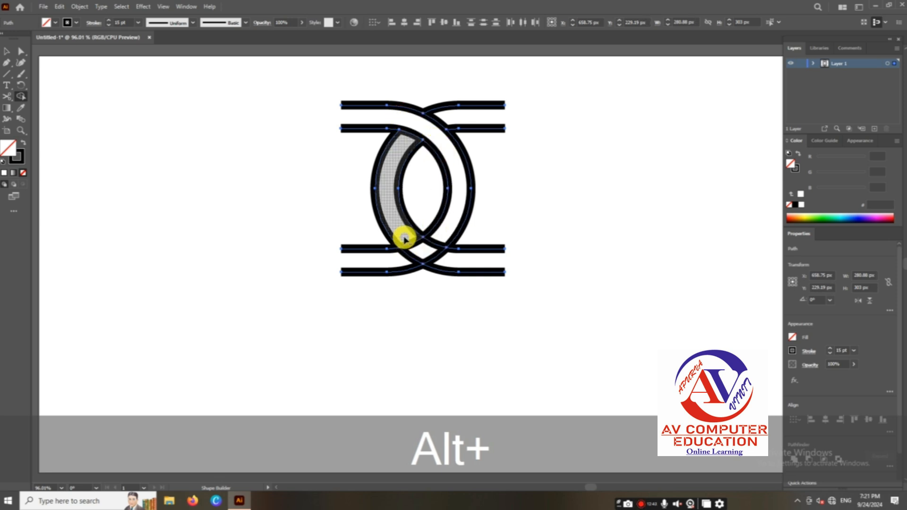
{"action": "left_click_drag", "start_coordinate": [406, 238], "coordinate": [441, 258], "text": "alt"}
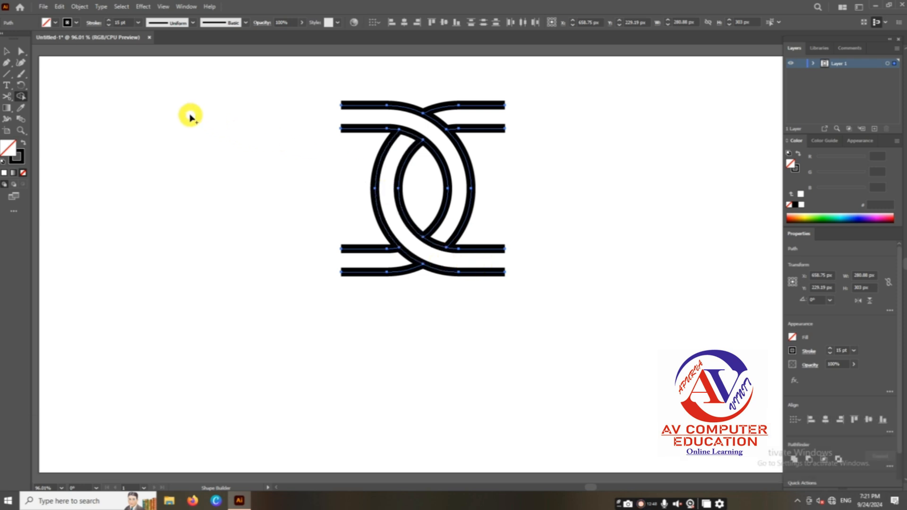
{"action": "left_click", "coordinate": [6, 52]}
{"action": "left_click", "coordinate": [216, 208]}
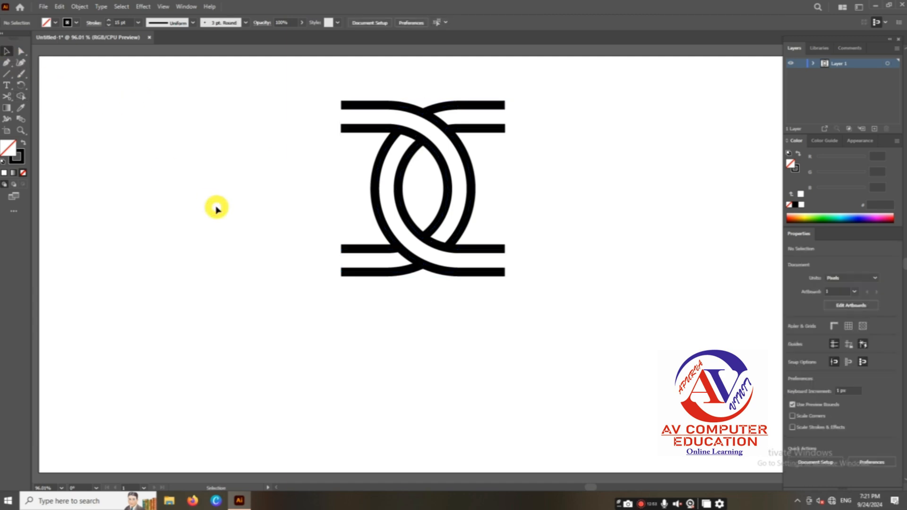
Create a new pattern brush from the whole interlocking artwork, with the colorization method set to Tints.
{"action": "left_click_drag", "start_coordinate": [335, 83], "coordinate": [570, 302]}
{"action": "left_click", "coordinate": [190, 11]}
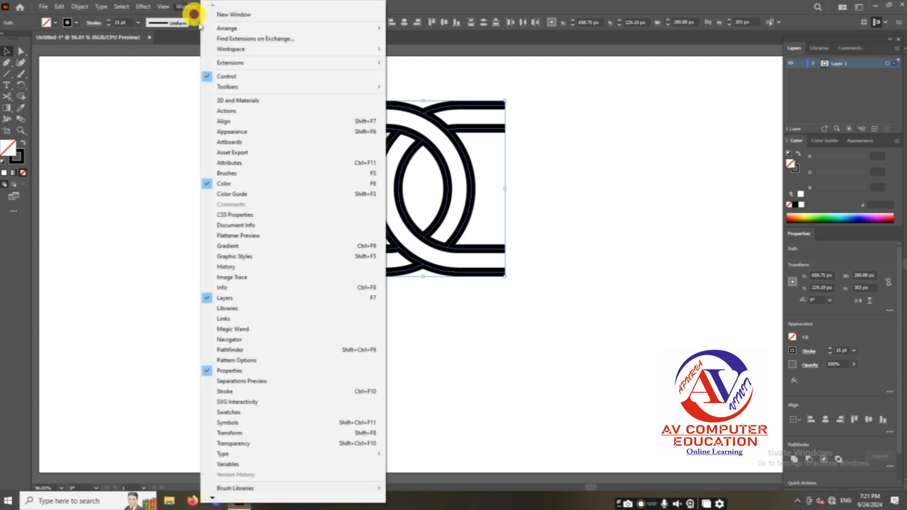
{"action": "left_click", "coordinate": [239, 176]}
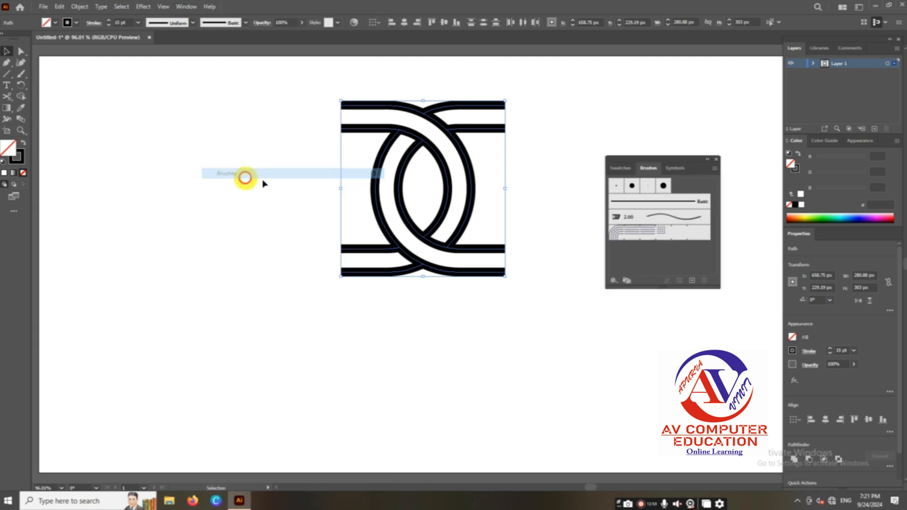
{"action": "left_click", "coordinate": [693, 279]}
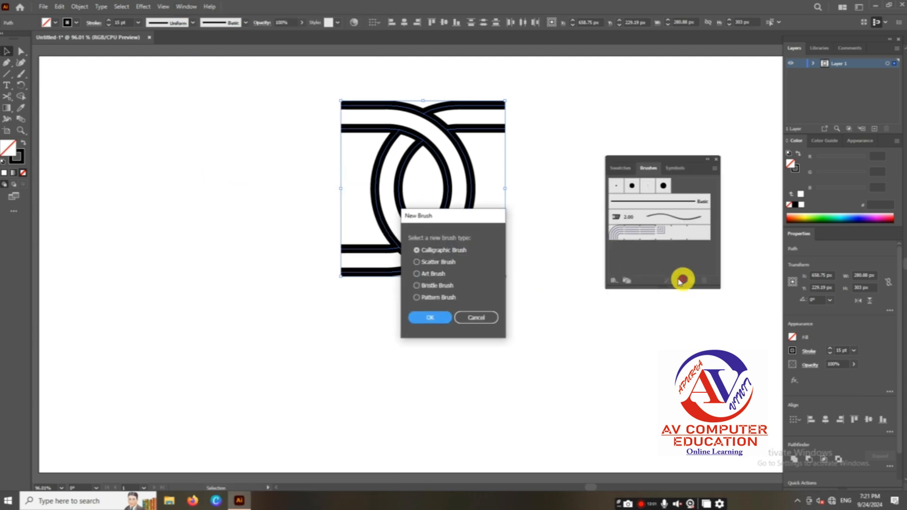
{"action": "left_click", "coordinate": [458, 298]}
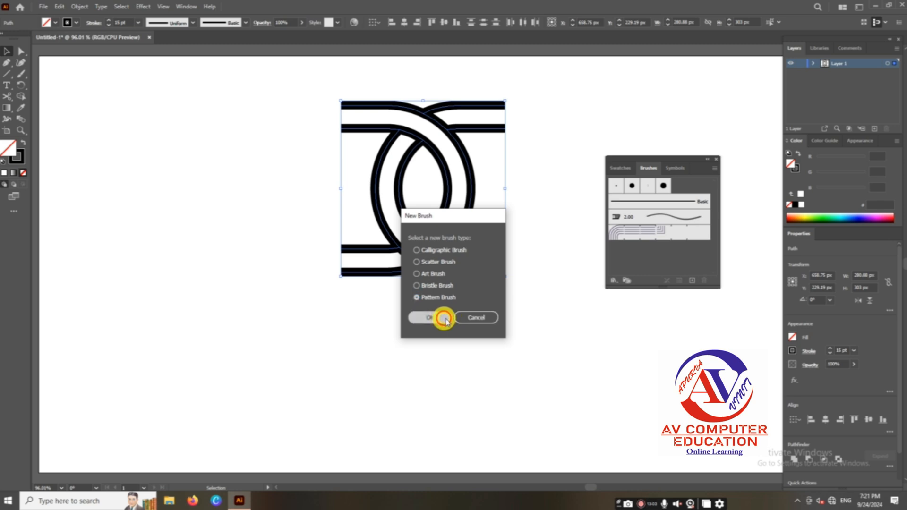
{"action": "left_click", "coordinate": [444, 318]}
{"action": "left_click", "coordinate": [437, 313]}
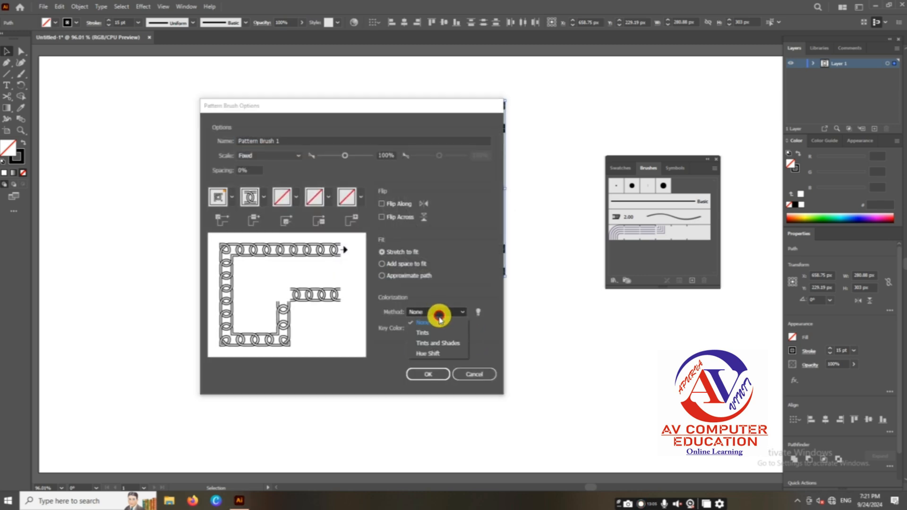
{"action": "left_click", "coordinate": [430, 337]}
{"action": "left_click", "coordinate": [430, 373]}
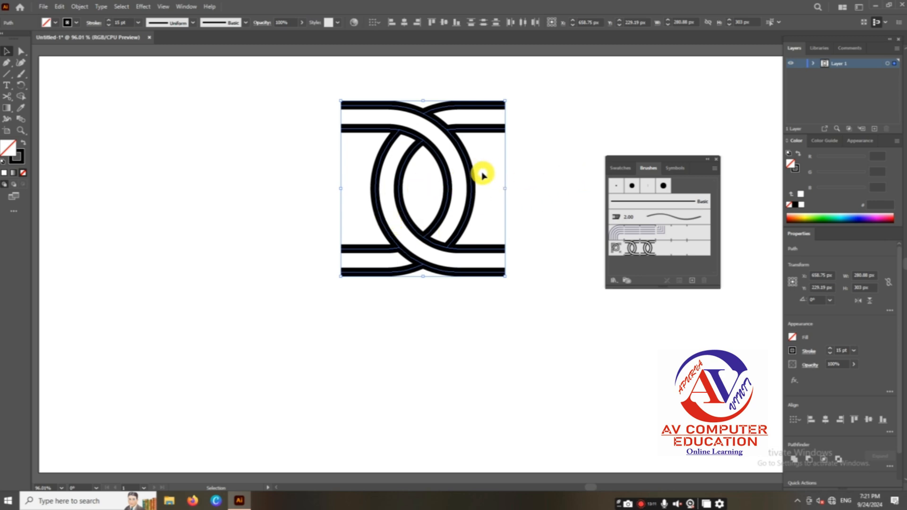
Delete the original artwork and draw an unfilled circle about 456 px in diameter on the empty artboard.
{"action": "key", "text": "Delete"}
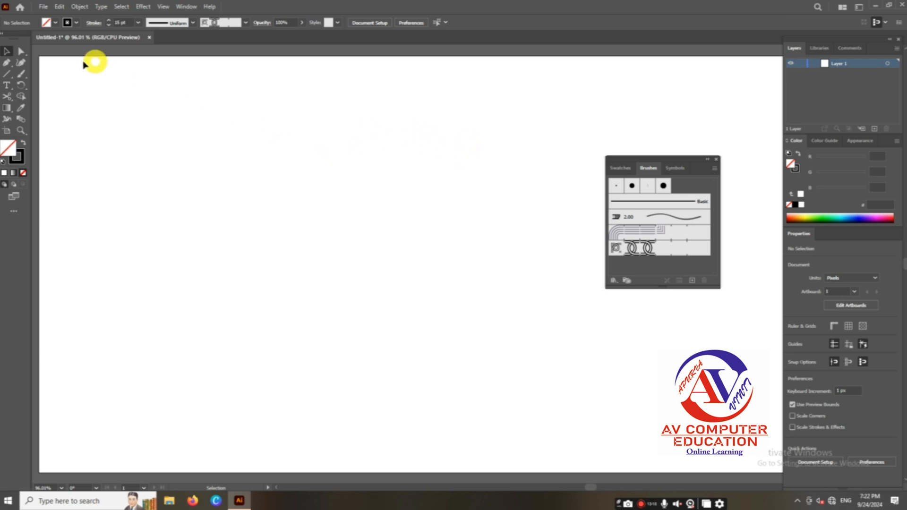
{"action": "left_click_drag", "start_coordinate": [6, 82], "coordinate": [35, 87]}
{"action": "mouse_move", "coordinate": [344, 248]}
{"action": "left_mouse_down"}
{"action": "mouse_move", "coordinate": [332, 217]}
{"action": "mouse_move", "coordinate": [399, 264]}
{"action": "mouse_move", "coordinate": [457, 324]}
{"action": "mouse_move", "coordinate": [470, 352]}
{"action": "left_mouse_up"}
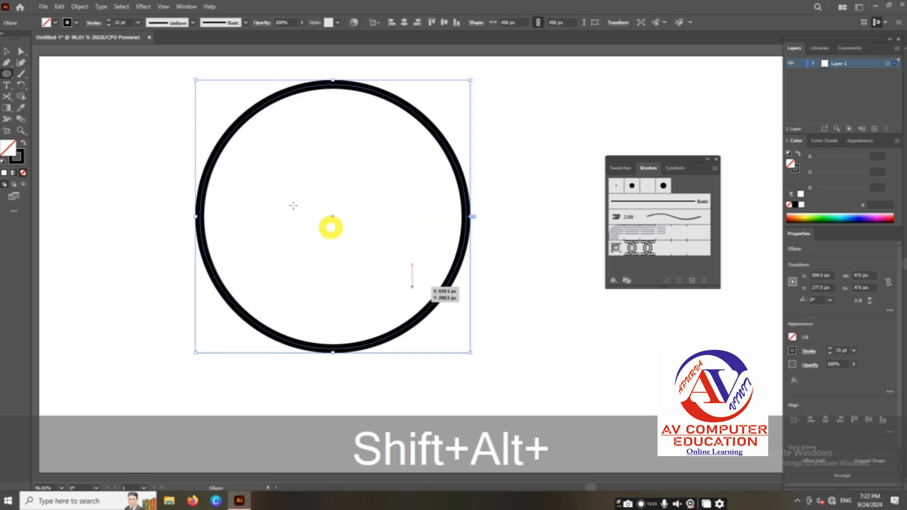
Reduce the circle's stroke weight to 11 pt.
{"action": "left_click", "coordinate": [107, 26]}
{"action": "left_click", "coordinate": [108, 26]}
{"action": "left_click", "coordinate": [108, 25]}
{"action": "left_click", "coordinate": [107, 25]}
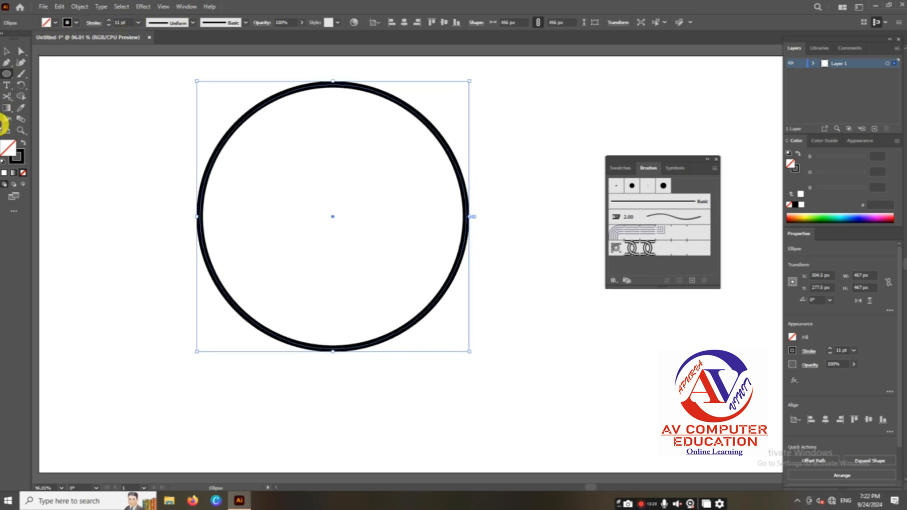
Apply the new chain-link pattern brush to the circle and set its stroke weight to 0.25 pt.
{"action": "left_click", "coordinate": [6, 50]}
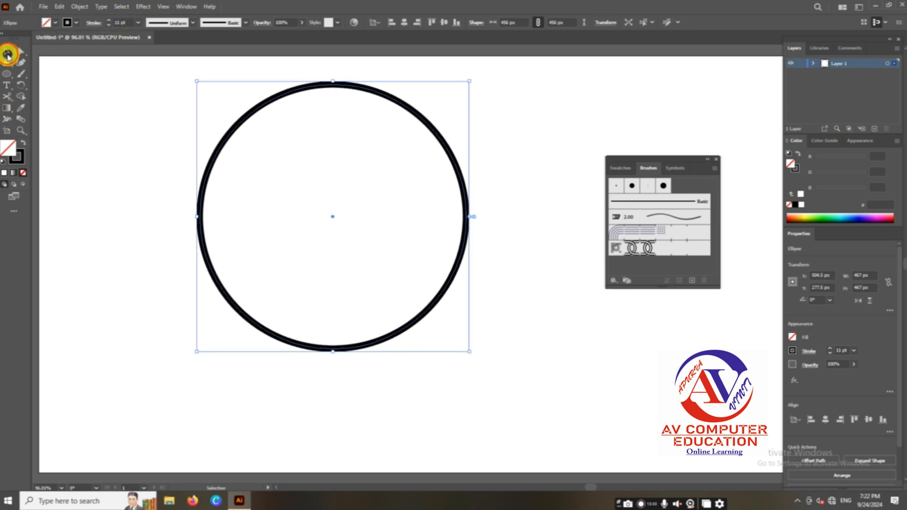
{"action": "left_click", "coordinate": [645, 250]}
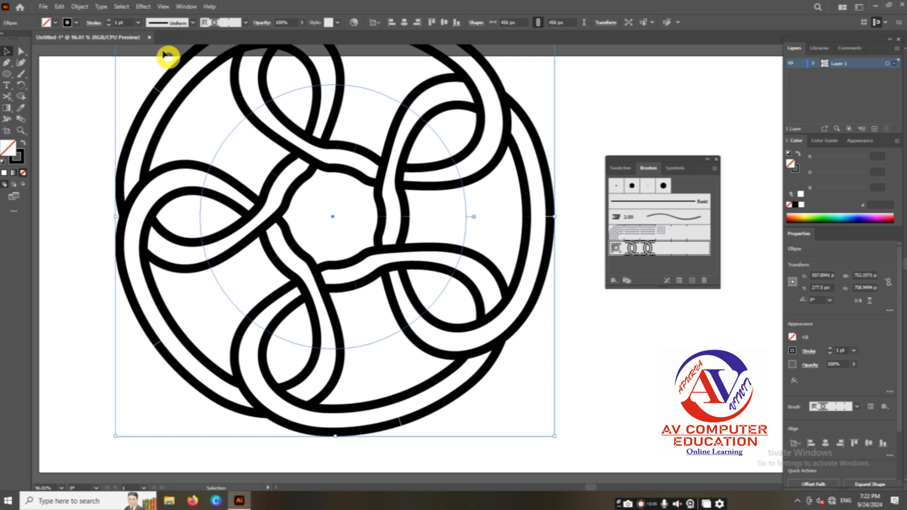
{"action": "left_click", "coordinate": [111, 25]}
{"action": "left_click", "coordinate": [110, 24]}
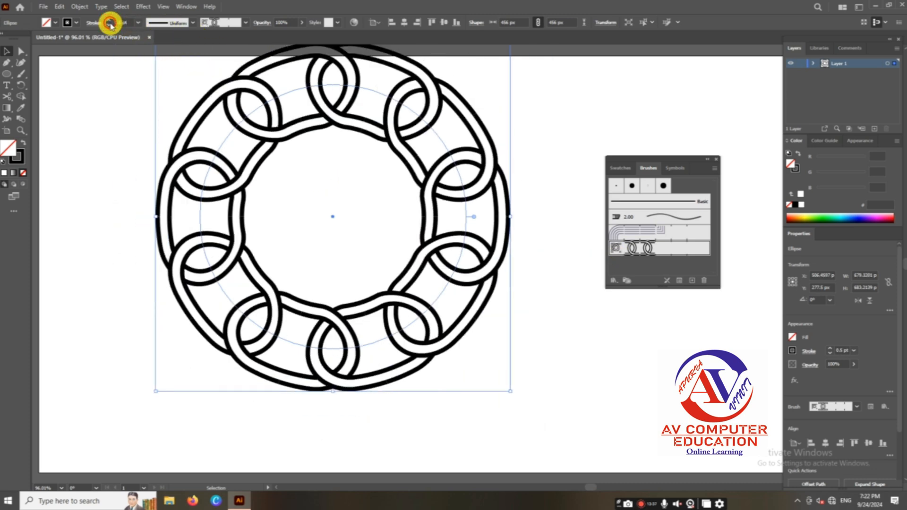
{"action": "left_click", "coordinate": [110, 24]}
{"action": "left_click", "coordinate": [111, 25]}
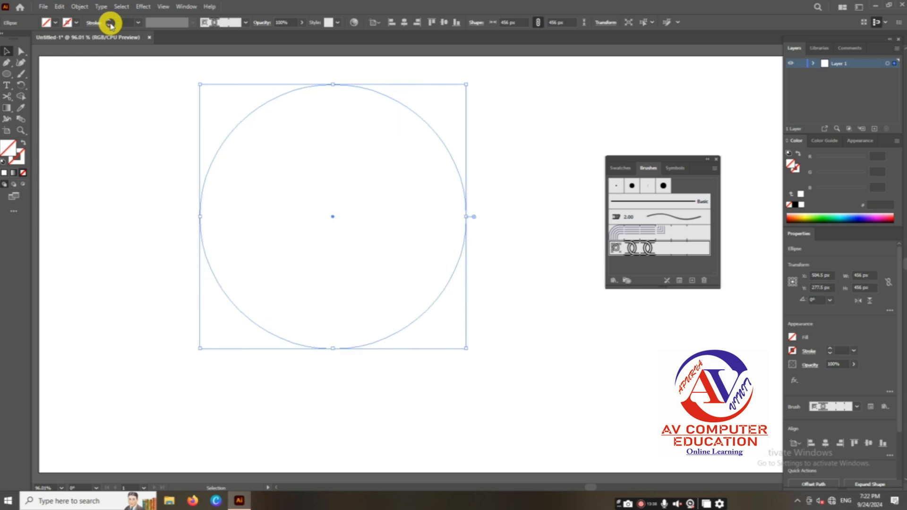
{"action": "left_click", "coordinate": [107, 22]}
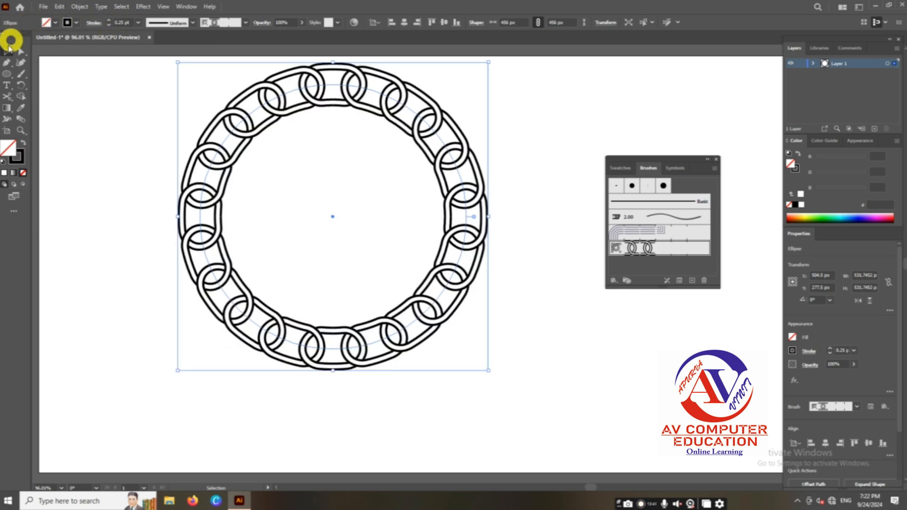
Move the chain ring down to about X 510 px, Y 345 px, then close the brush library and deselect the ring.
{"action": "left_click", "coordinate": [90, 84]}
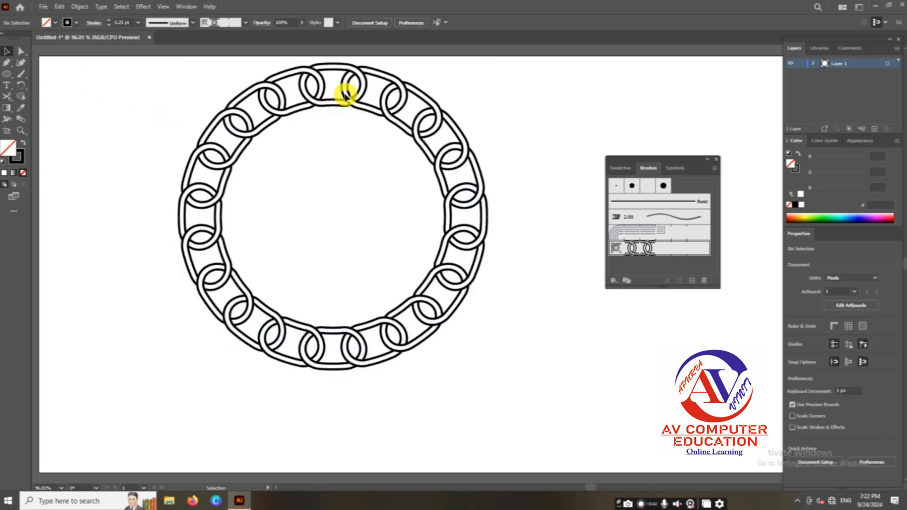
{"action": "left_click_drag", "start_coordinate": [351, 89], "coordinate": [354, 127]}
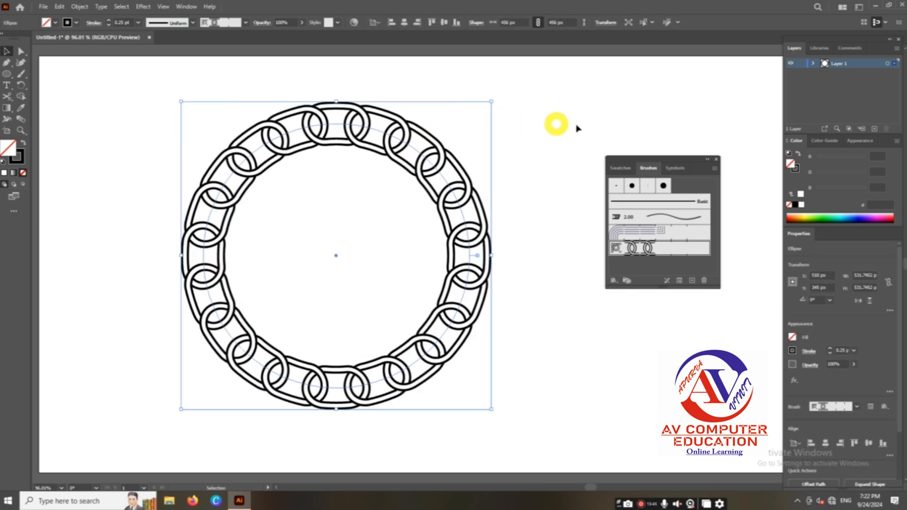
{"action": "left_click", "coordinate": [714, 161]}
{"action": "left_click", "coordinate": [414, 304]}
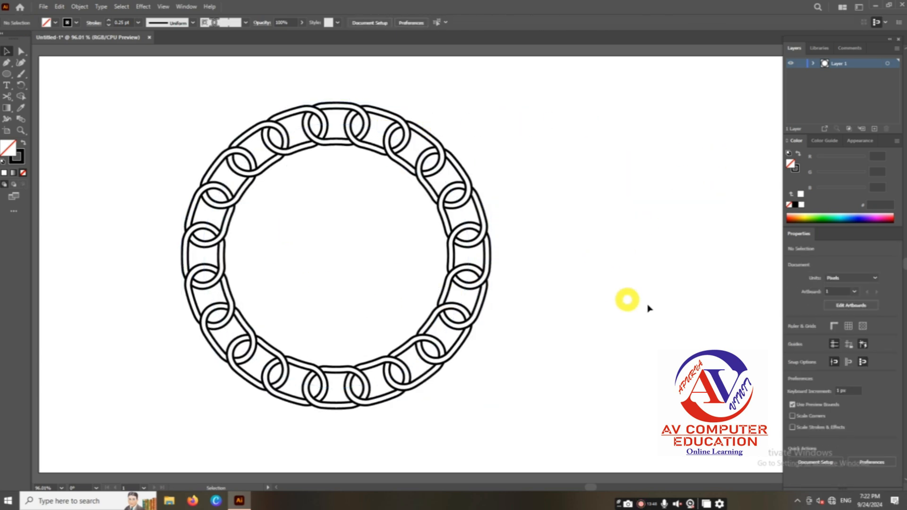